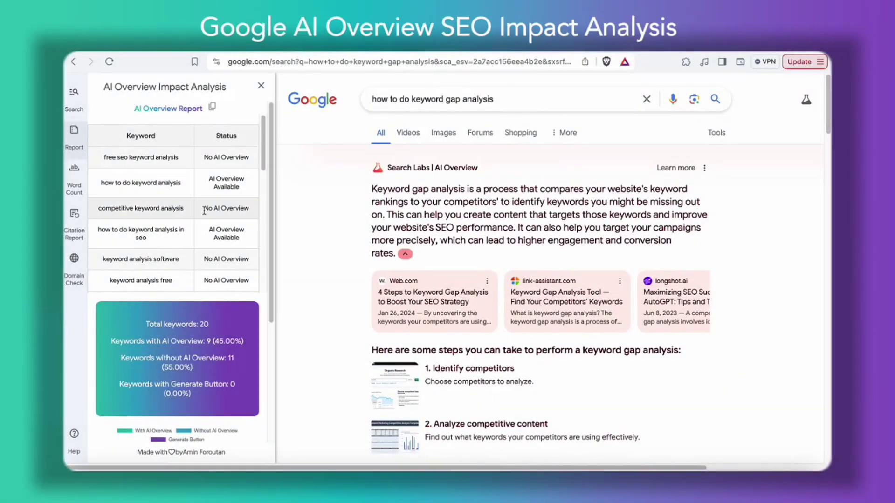
# Review the keyword list with its processing status, then the AI Overview report table
pyautogui.click(74, 99)
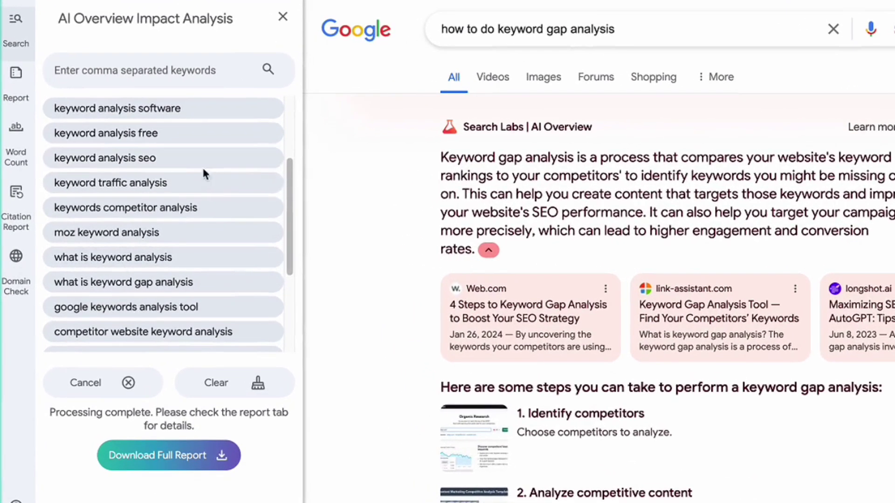
pyautogui.scroll(-5, 204, 188)
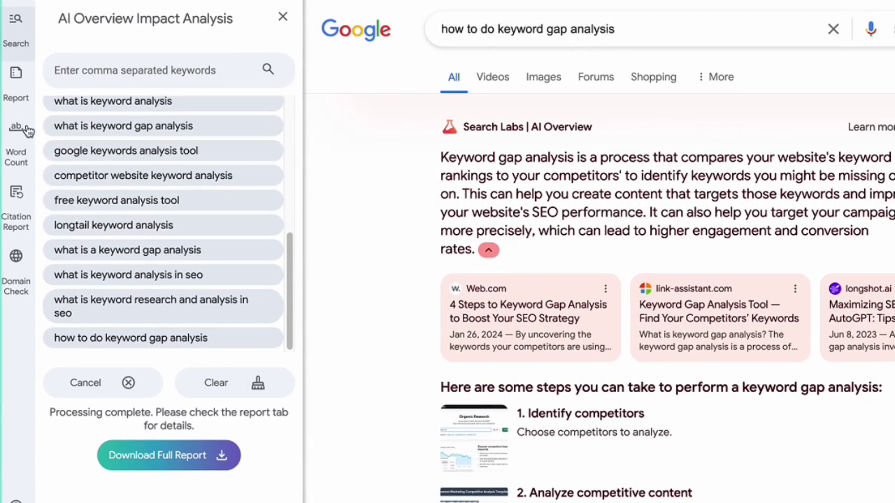
pyautogui.click(17, 75)
pyautogui.scroll(-10, 177, 222)
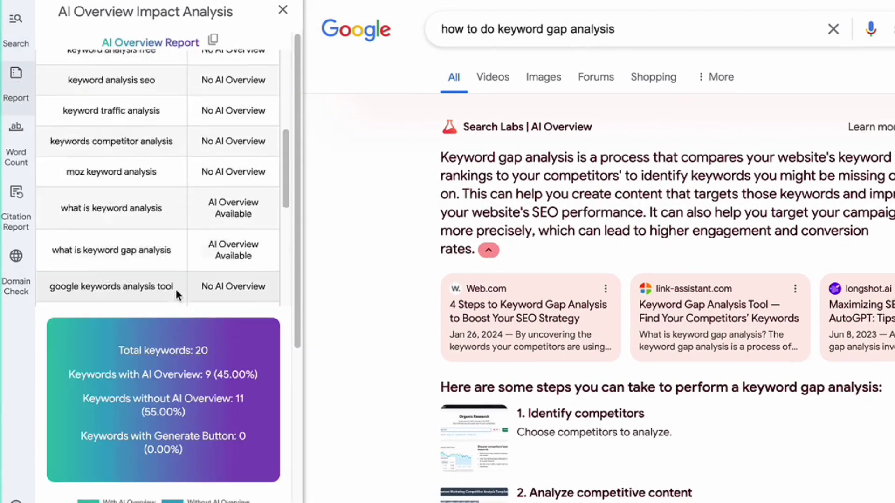
# Scroll through the keyword length report, then show the AI Overview Citations report
pyautogui.click(14, 136)
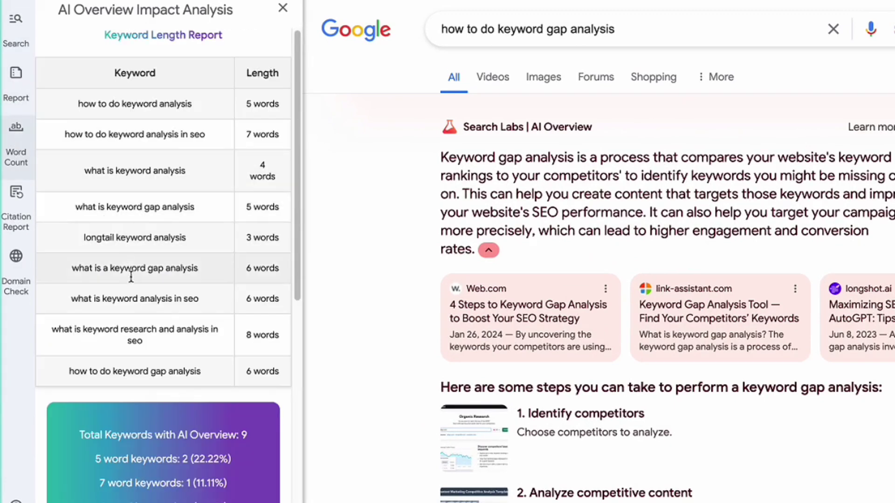
pyautogui.scroll(-5, 128, 267)
pyautogui.scroll(-2, 174, 362)
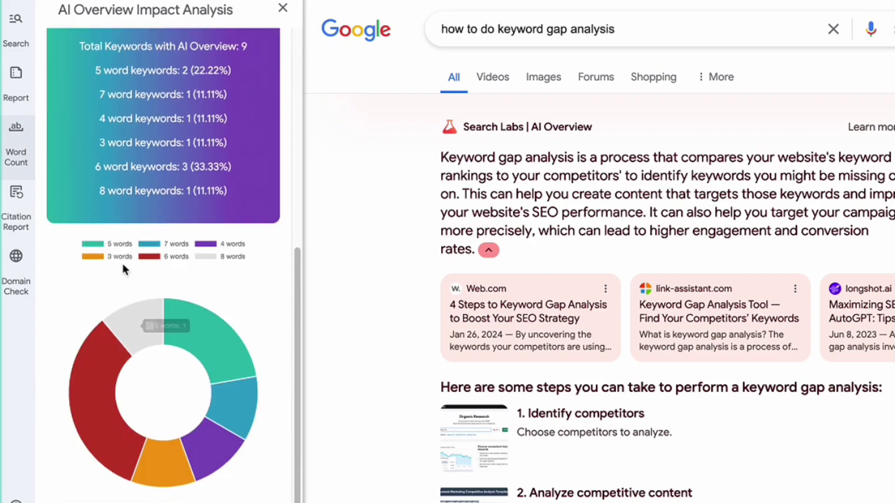
pyautogui.click(17, 194)
pyautogui.scroll(-6, 135, 219)
pyautogui.scroll(6, 194, 254)
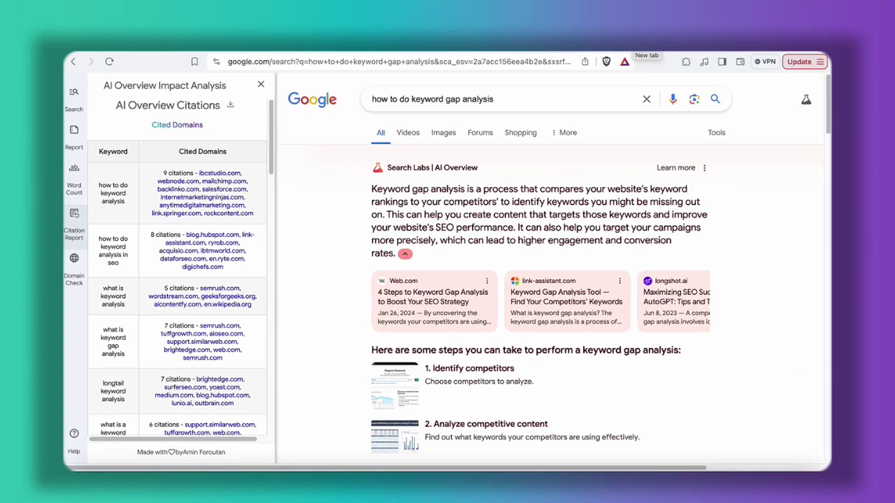
# Search Google for 'ai overview' in a new tab
pyautogui.press('super+t')
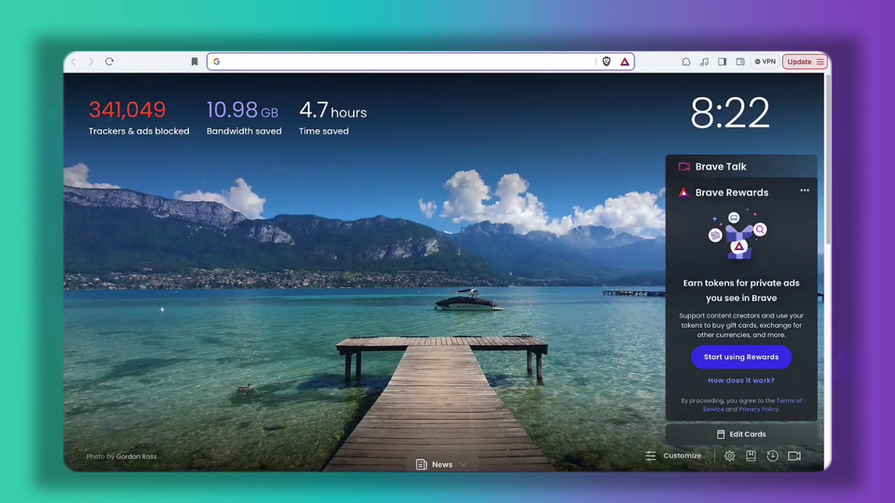
pyautogui.write('ai overview')
pyautogui.press('Return')
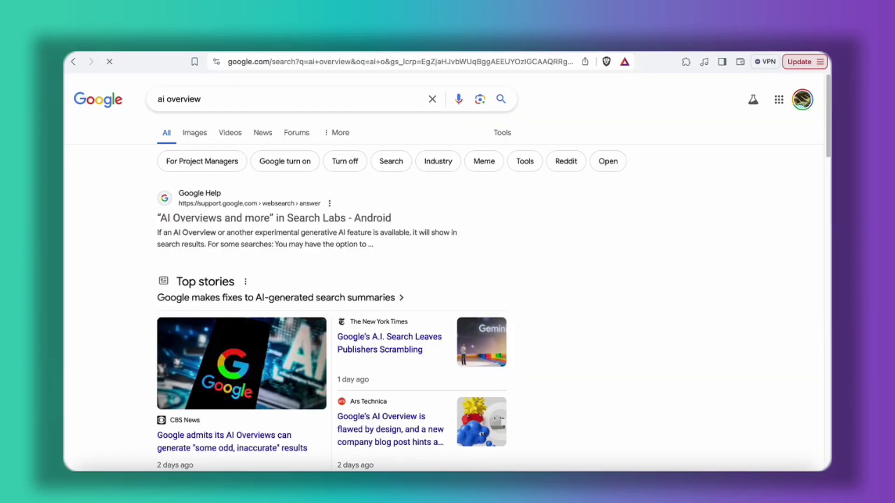
# Switch on the AI Overview Impact Analysis extension from the Extensions menu
pyautogui.click(685, 63)
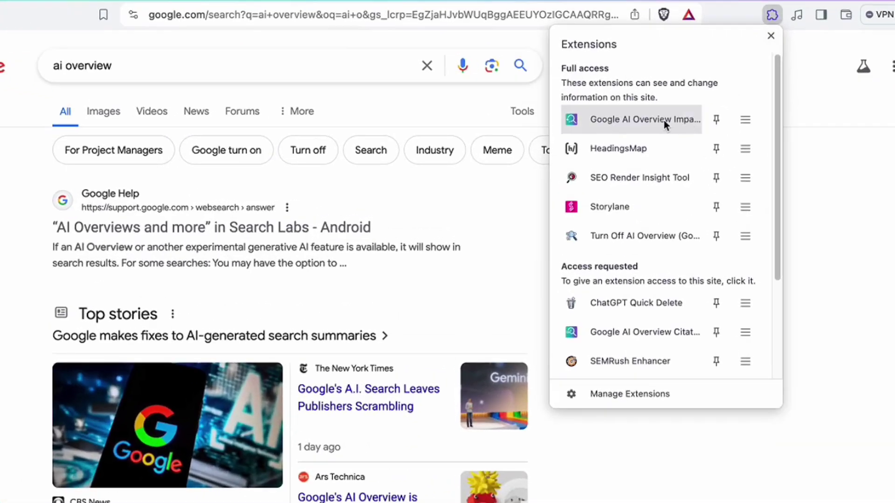
pyautogui.click(664, 121)
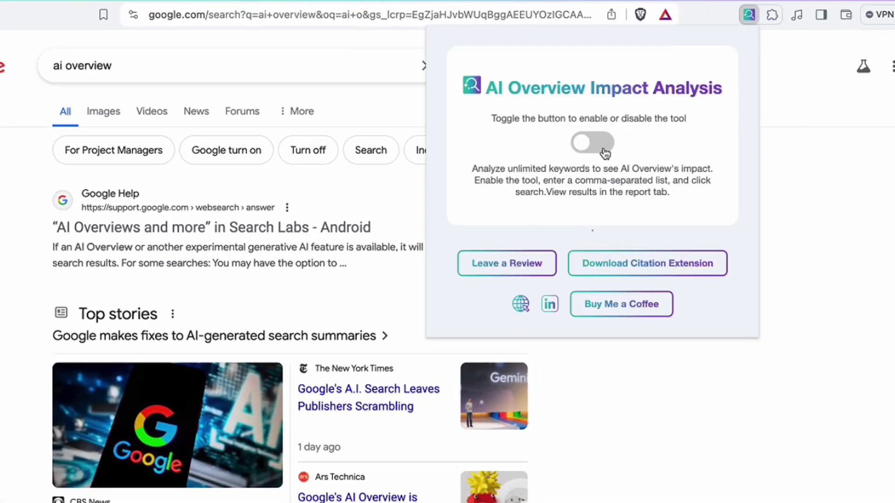
pyautogui.click(603, 150)
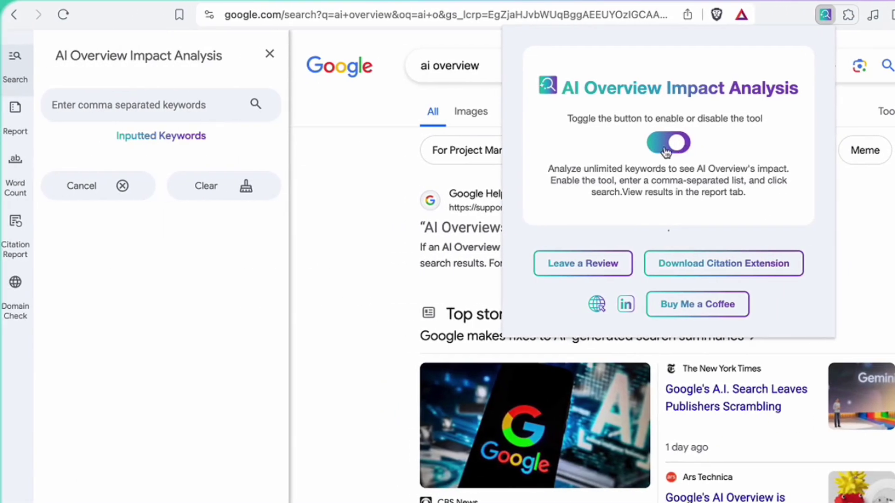
pyautogui.click(170, 272)
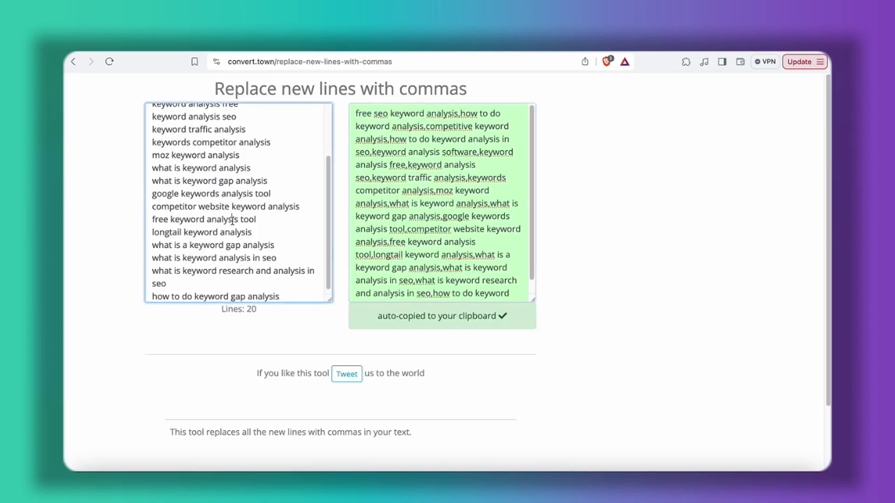
# Select the comma-separated list of the 20 keywords in convert.town's output box
pyautogui.click(424, 205)
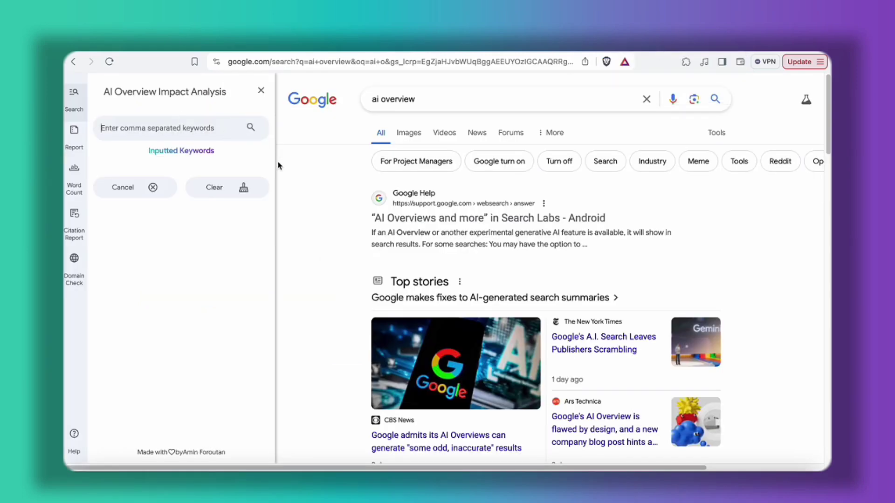
# Paste the 20 comma-separated keywords into the keyword field and run the analysis to 'Processing complete'
pyautogui.hotkey('ctrl', 'v')
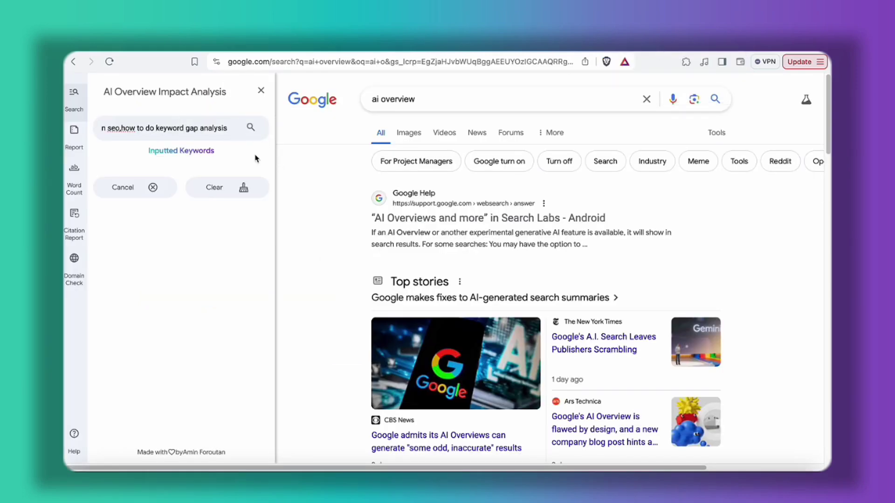
pyautogui.click(251, 127)
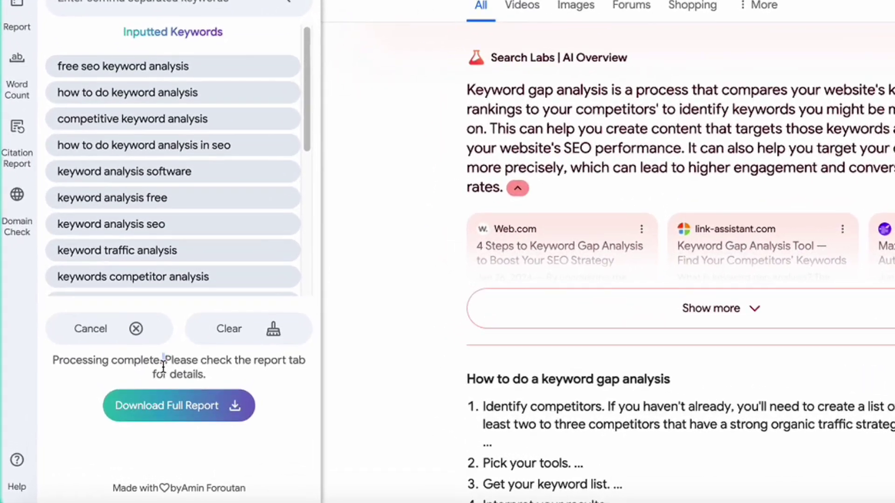
pyautogui.tripleClick(171, 379)
pyautogui.click(189, 366)
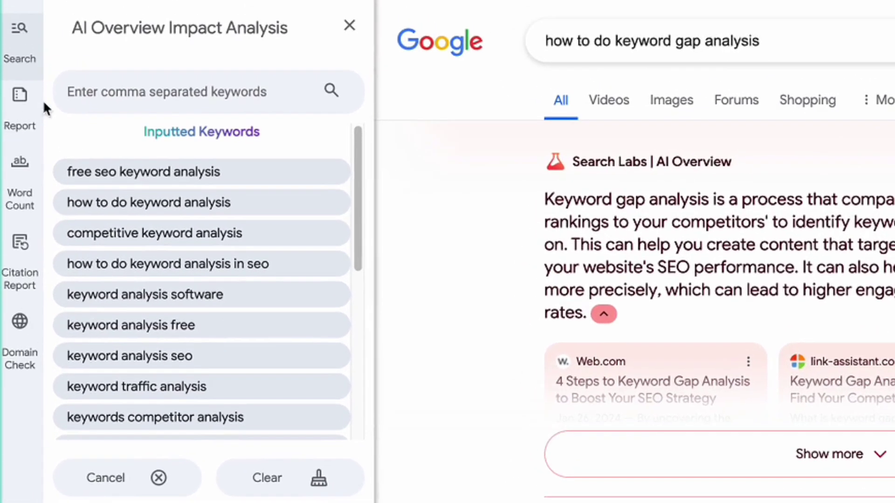
pyautogui.click(20, 116)
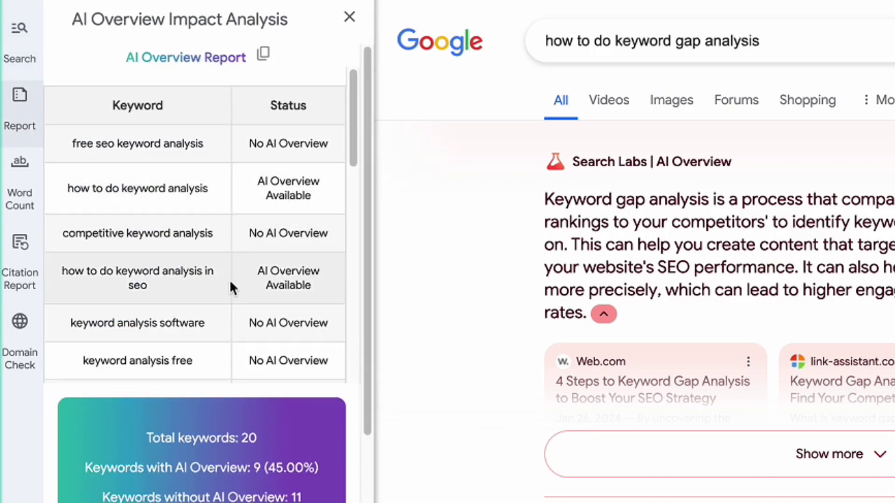
pyautogui.scroll(-5, 252, 236)
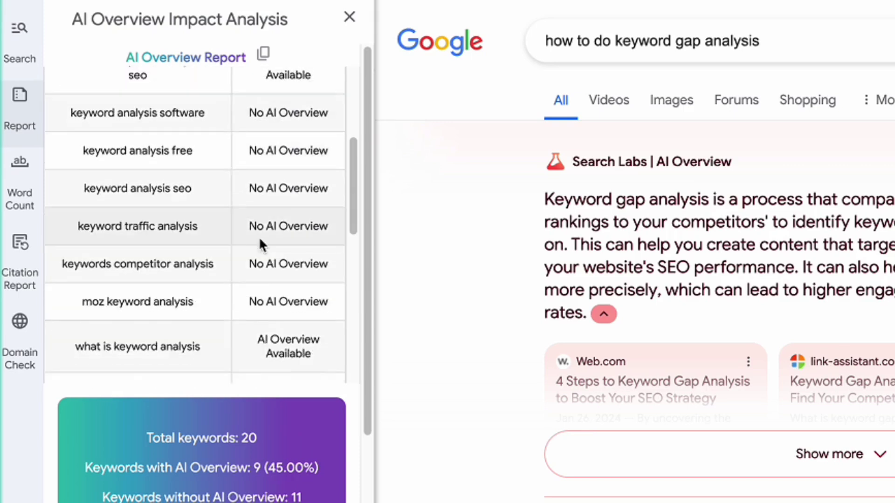
pyautogui.scroll(-3, 262, 247)
pyautogui.scroll(-3, 299, 443)
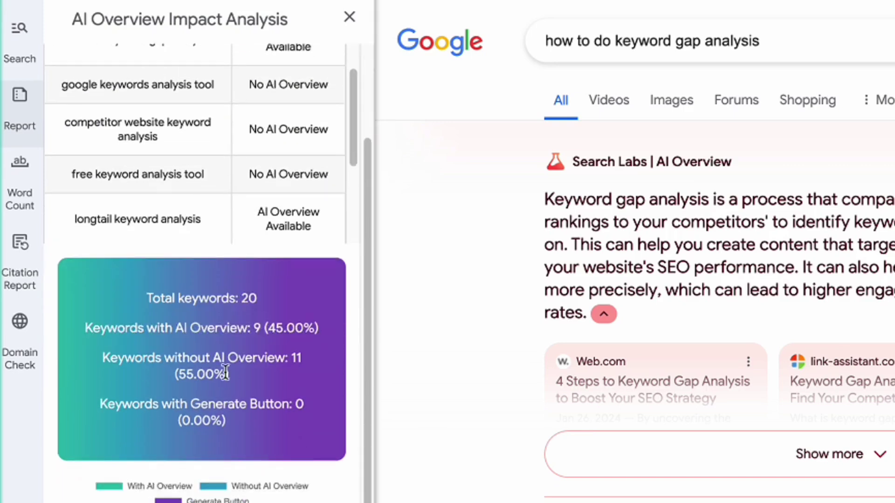
pyautogui.scroll(-1, 280, 354)
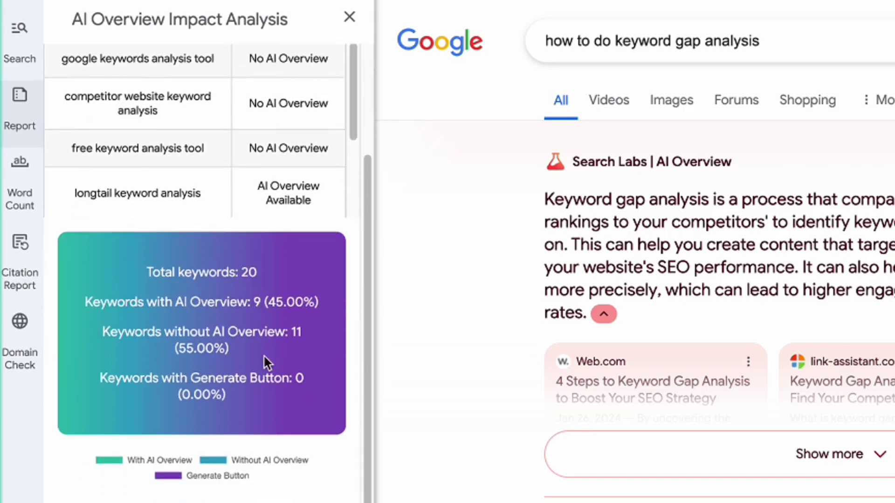
pyautogui.scroll(-2, 298, 322)
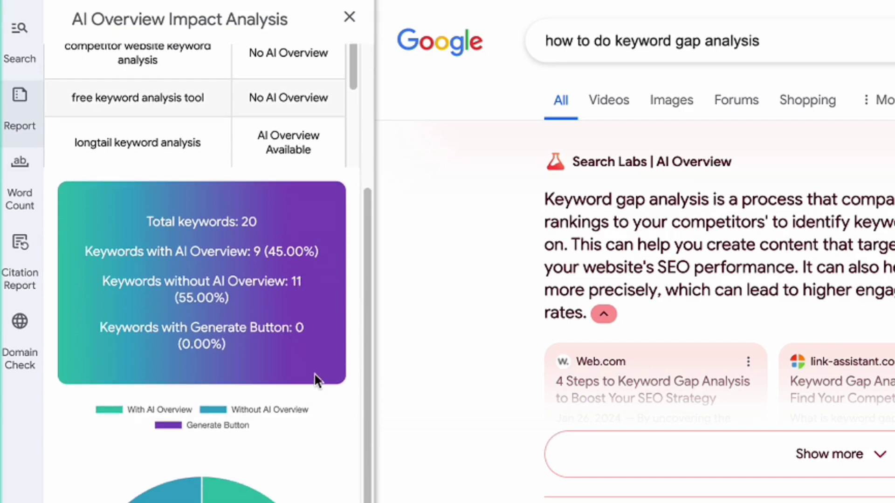
pyautogui.scroll(-4, 334, 414)
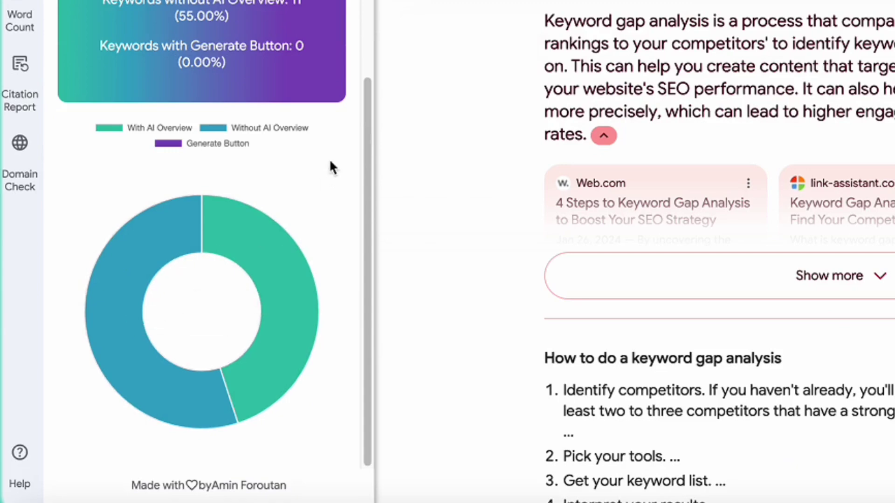
pyautogui.scroll(3, 344, 178)
pyautogui.scroll(2, 337, 188)
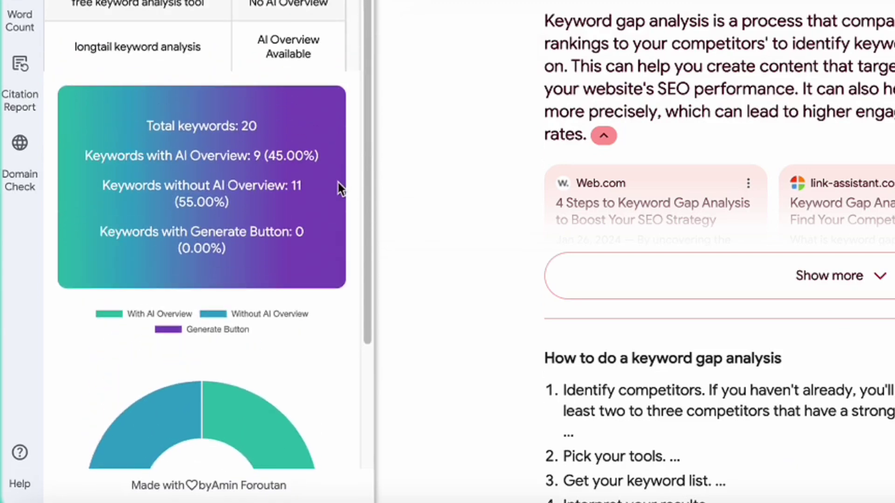
pyautogui.scroll(-4, 321, 135)
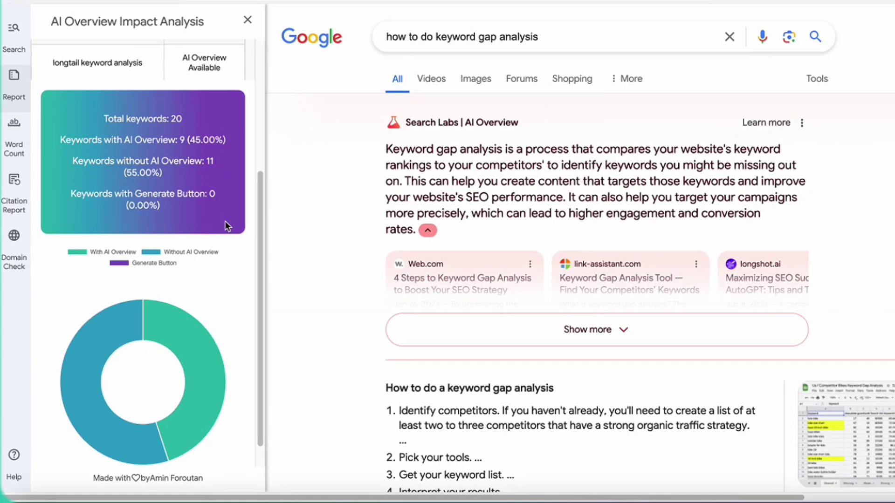
pyautogui.scroll(3, 226, 233)
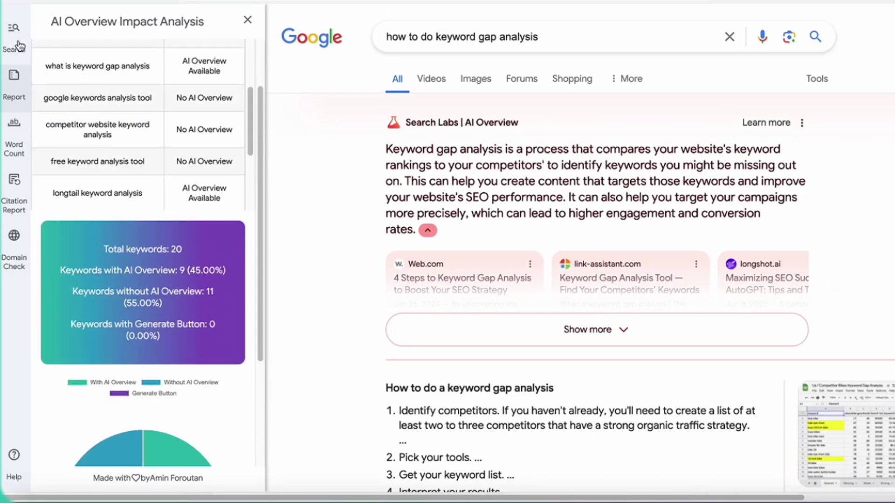
pyautogui.scroll(2, 15, 40)
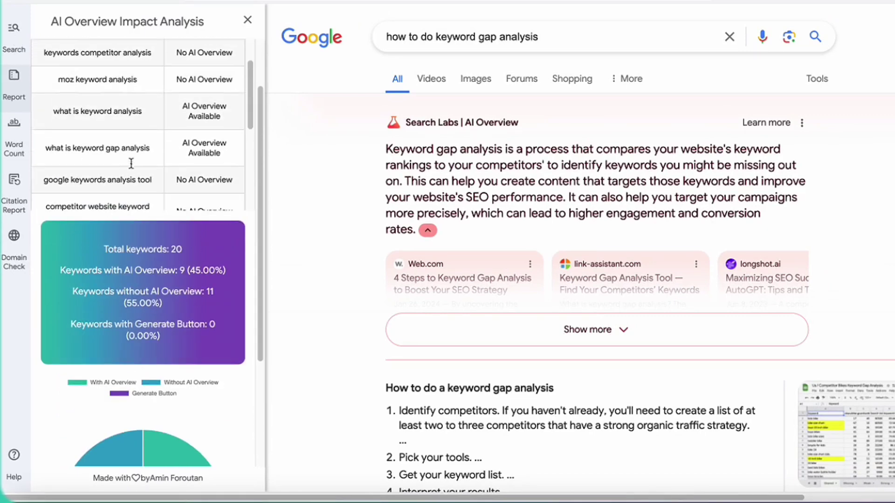
pyautogui.click(14, 35)
pyautogui.scroll(-3, 236, 205)
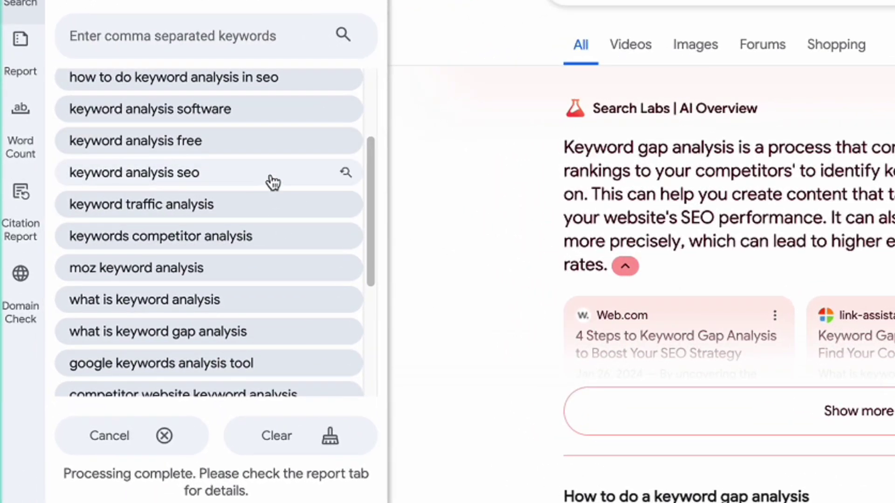
# Rerun 'keyword traffic analysis' and show the AI Overview Report: 9 of 20 keywords (45.00%)
pyautogui.click(307, 210)
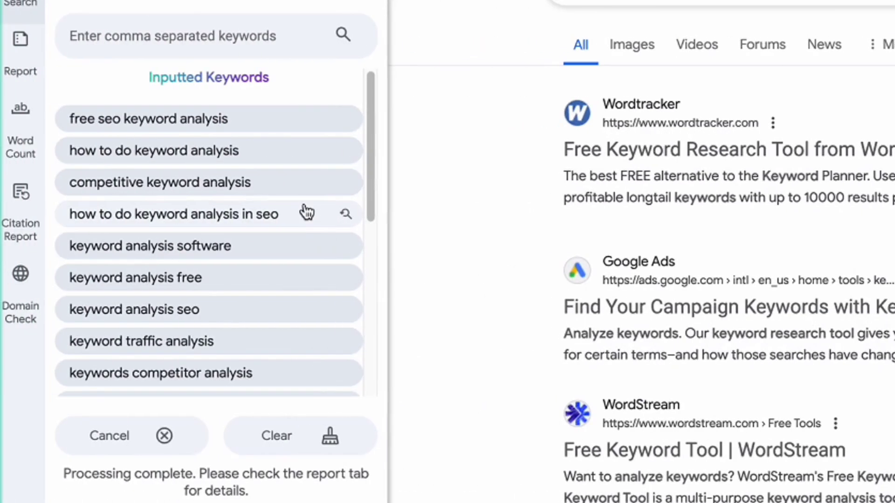
pyautogui.click(20, 62)
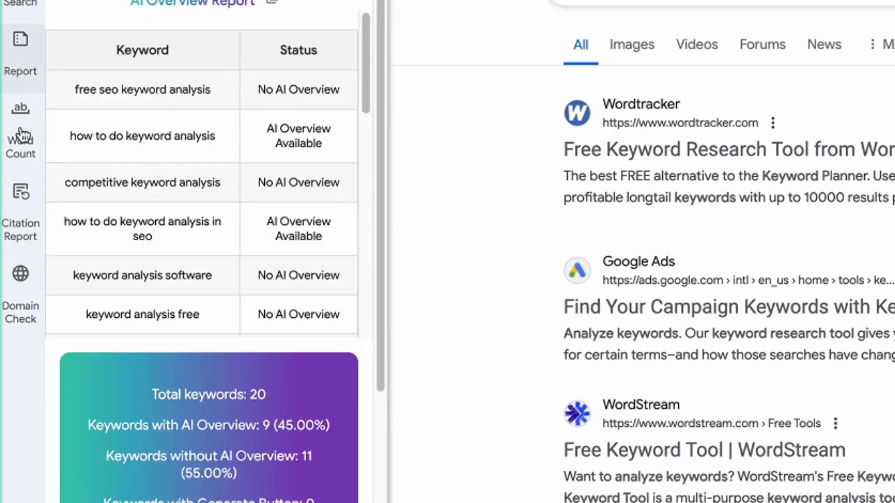
# Scroll through the Keyword Length Report's word-count summary box and donut chart
pyautogui.click(21, 142)
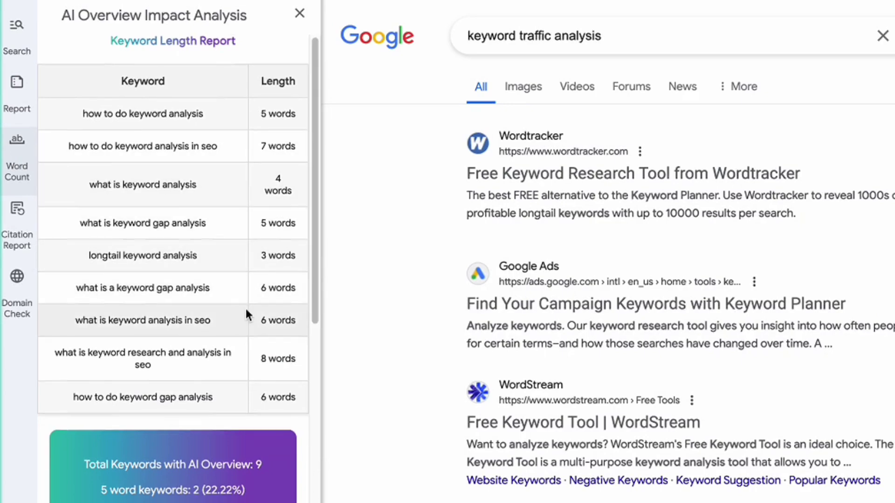
pyautogui.scroll(-5, 247, 316)
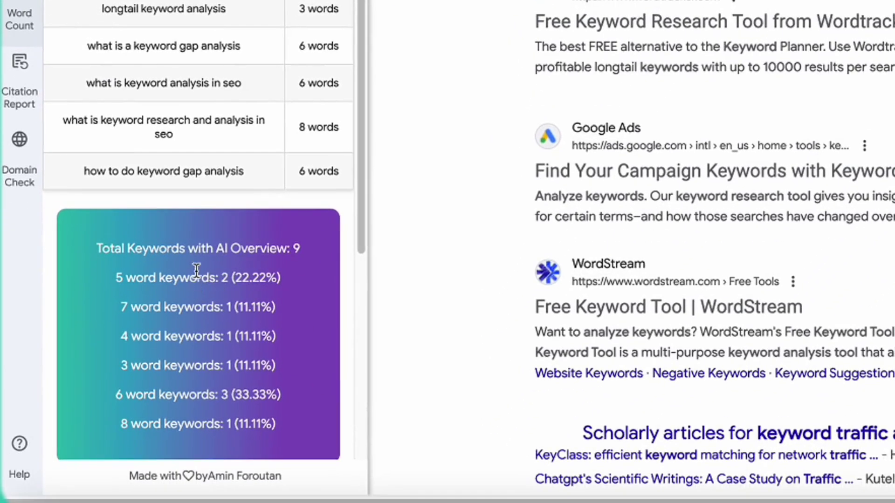
pyautogui.scroll(-7, 196, 270)
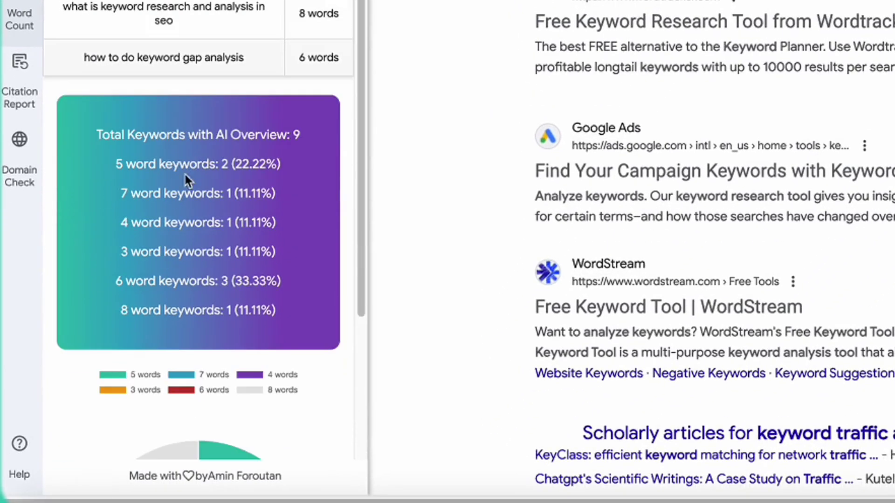
pyautogui.moveTo(239, 271)
pyautogui.scroll(-3, 239, 272)
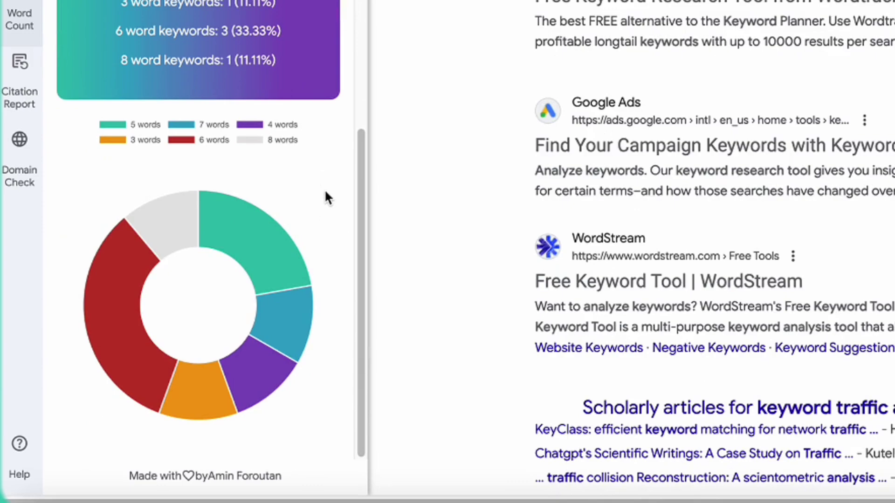
pyautogui.scroll(10, 324, 189)
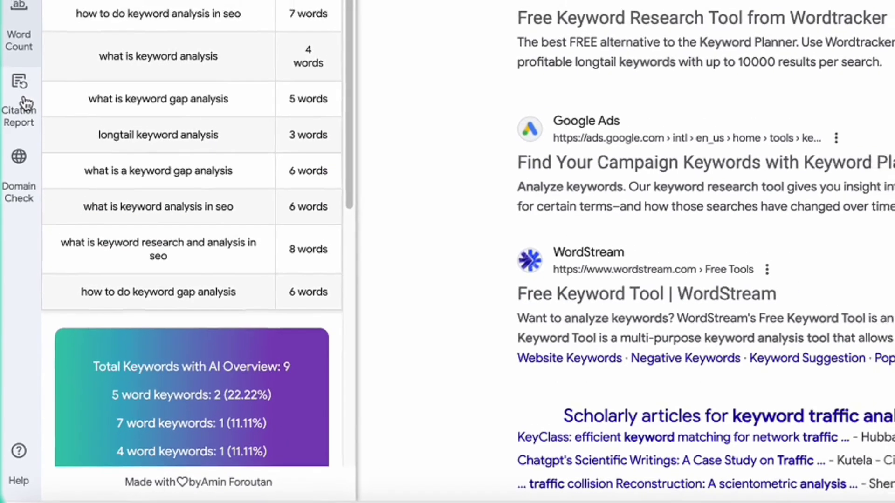
pyautogui.click(23, 91)
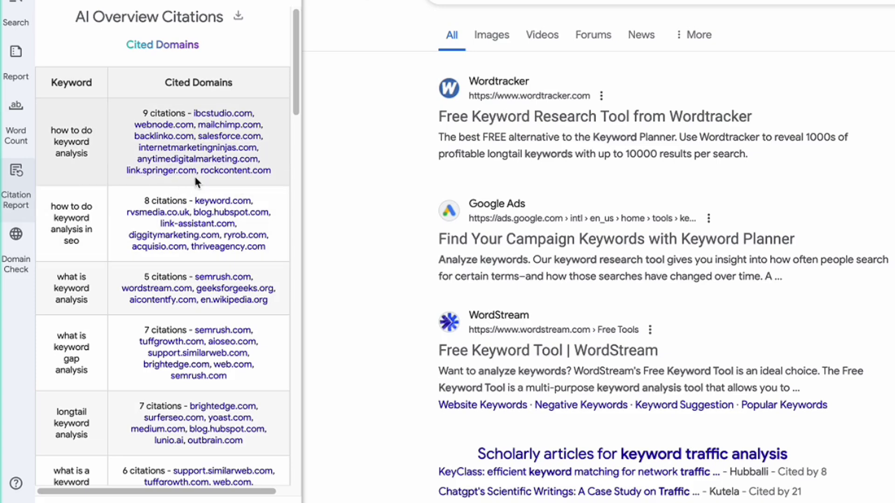
# Open a cited mailchimp.com page, then return and scroll to the semrush.com-led Domain Counts table
pyautogui.click(225, 132)
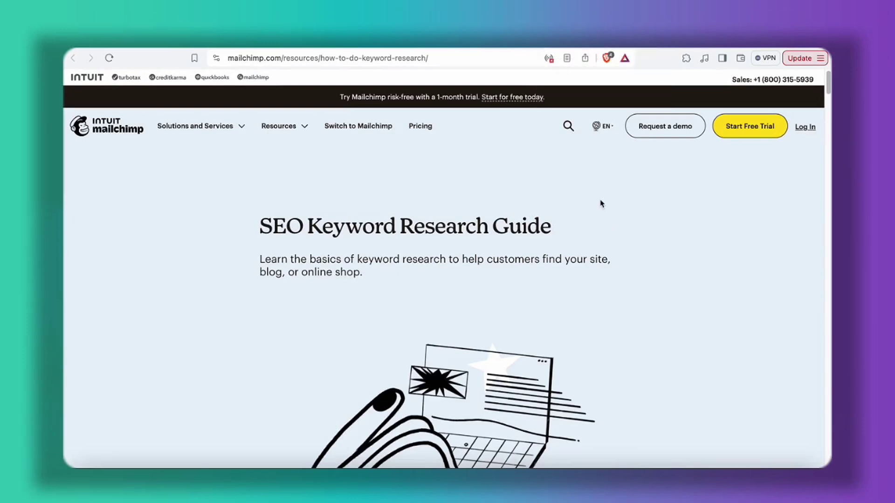
pyautogui.click(585, 52)
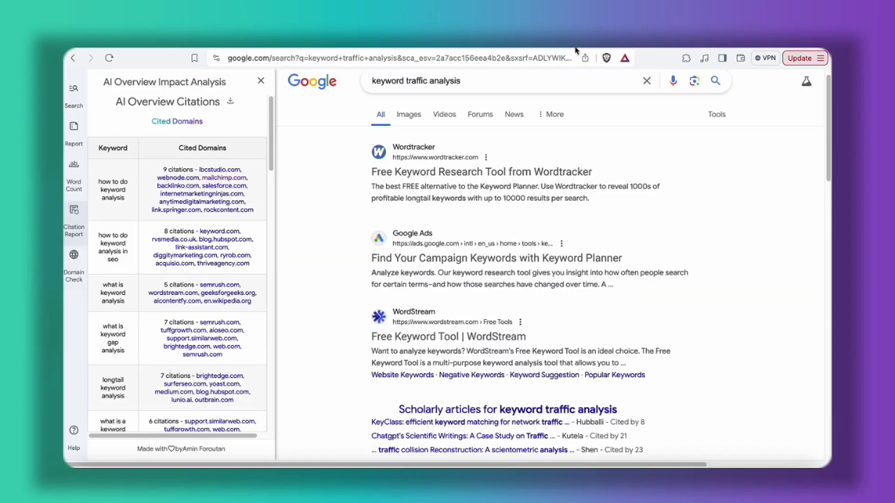
pyautogui.scroll(-5, 259, 257)
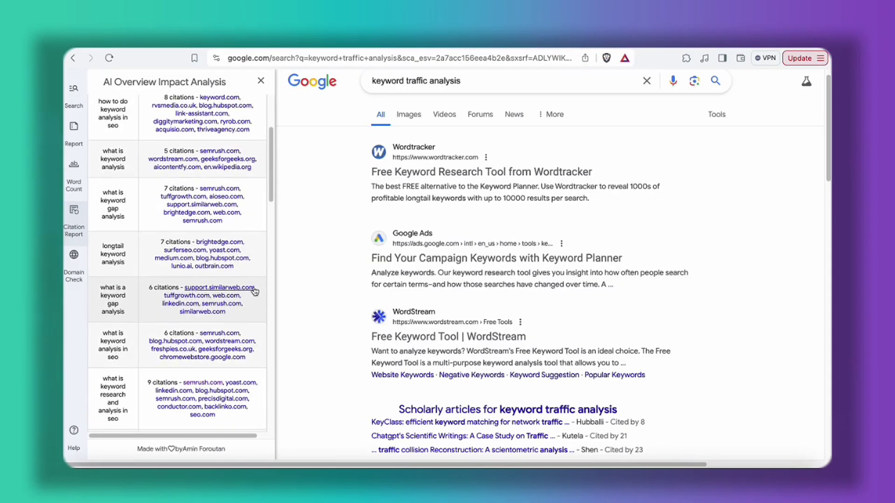
pyautogui.scroll(-6, 255, 292)
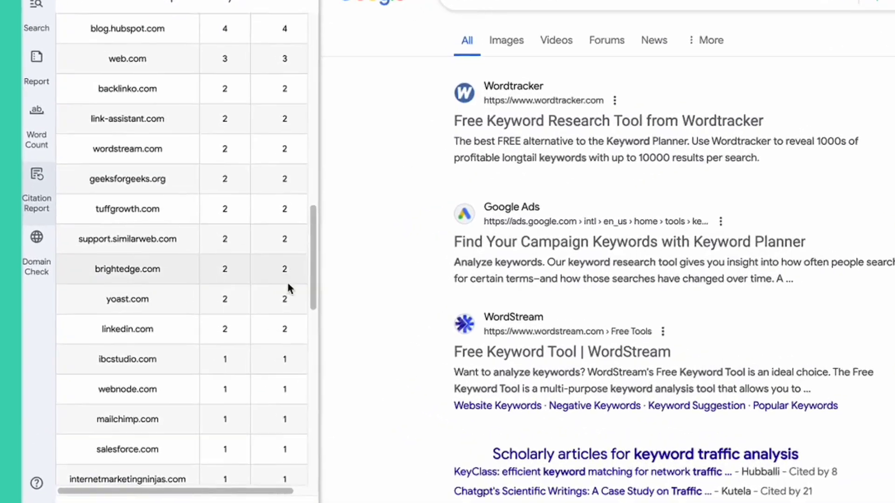
pyautogui.scroll(5, 306, 284)
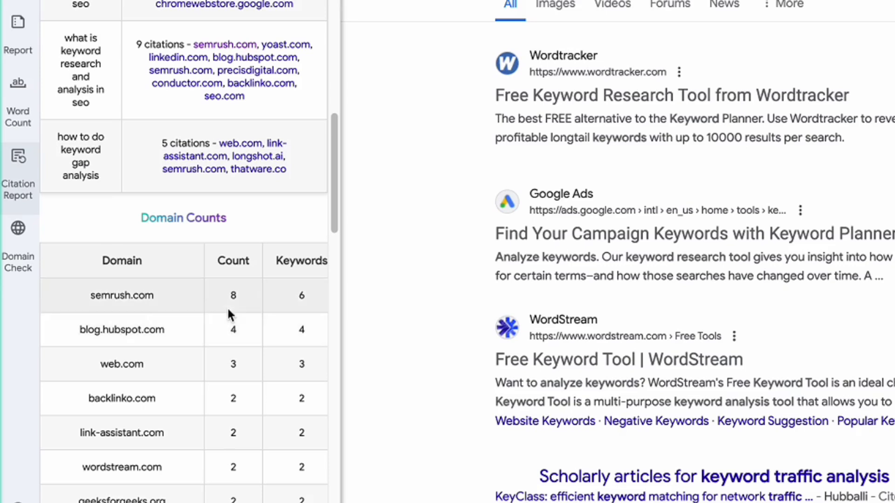
pyautogui.scroll(-3, 226, 353)
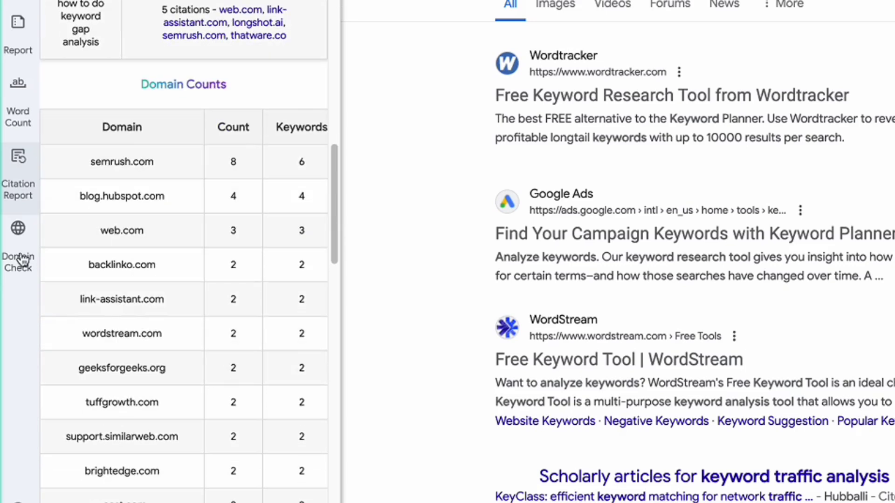
# Run a Domain Check for semrush.com, showing it cited 6 times across 6 keywords
pyautogui.click(21, 261)
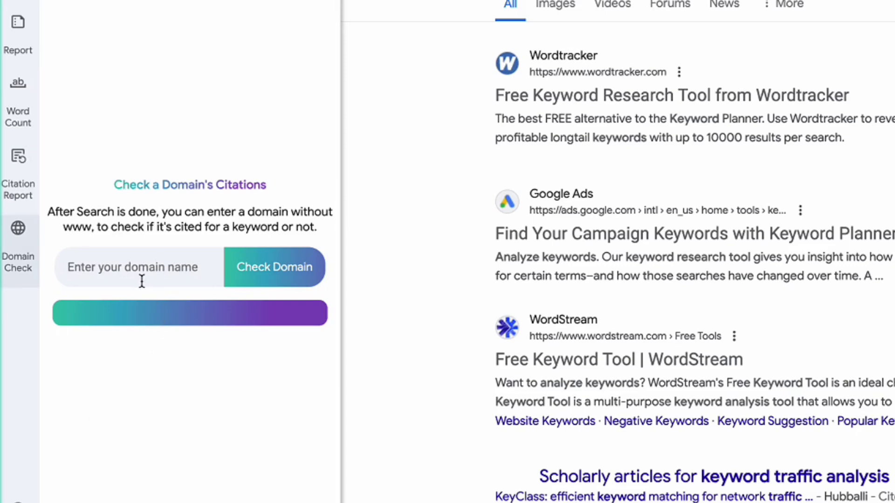
pyautogui.write('semrush.com')
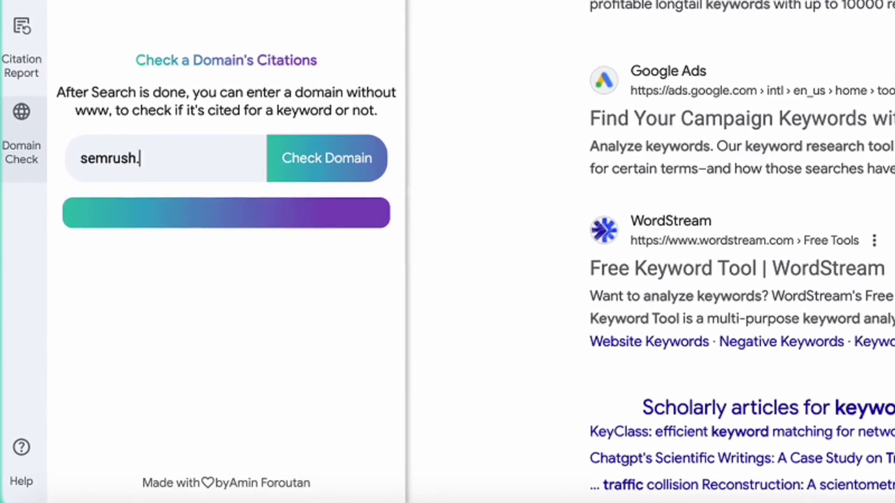
pyautogui.click(304, 169)
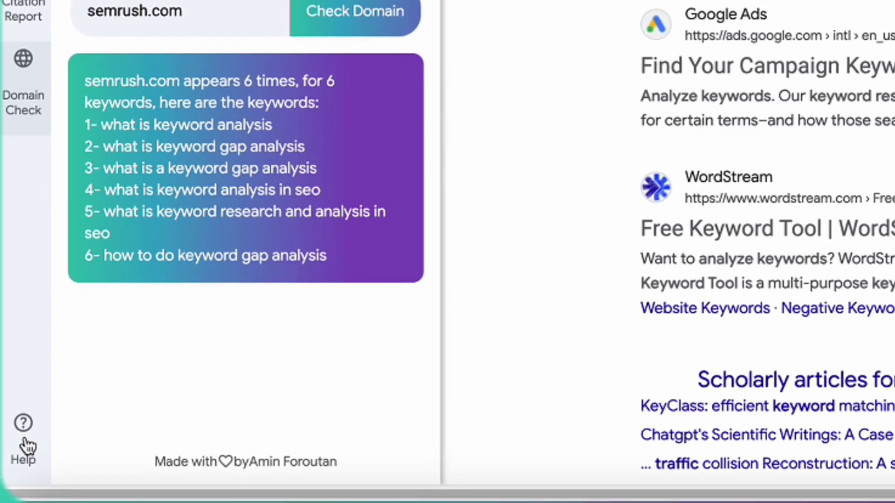
pyautogui.click(27, 442)
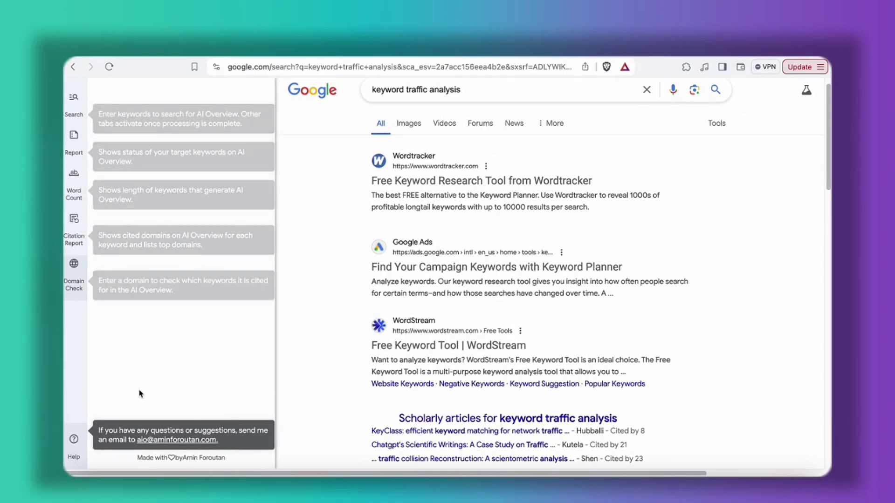
pyautogui.click(73, 445)
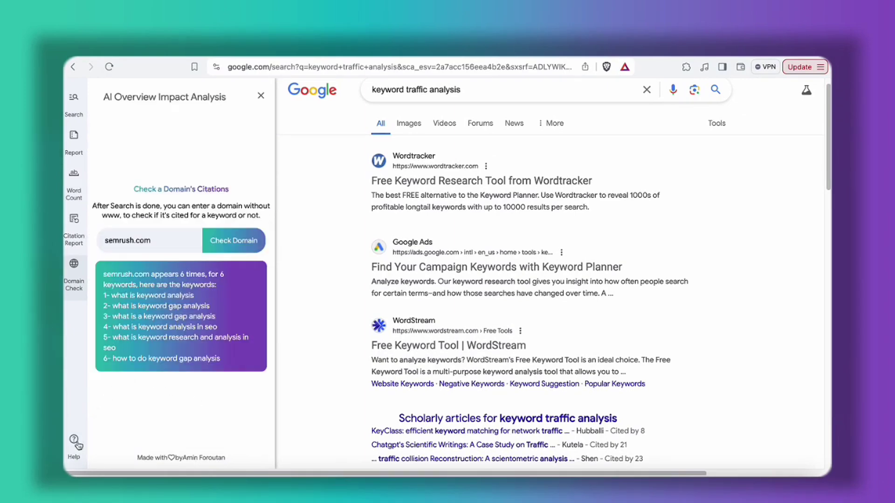
# Download the full report from the Search view, save it, and open the file
pyautogui.click(78, 104)
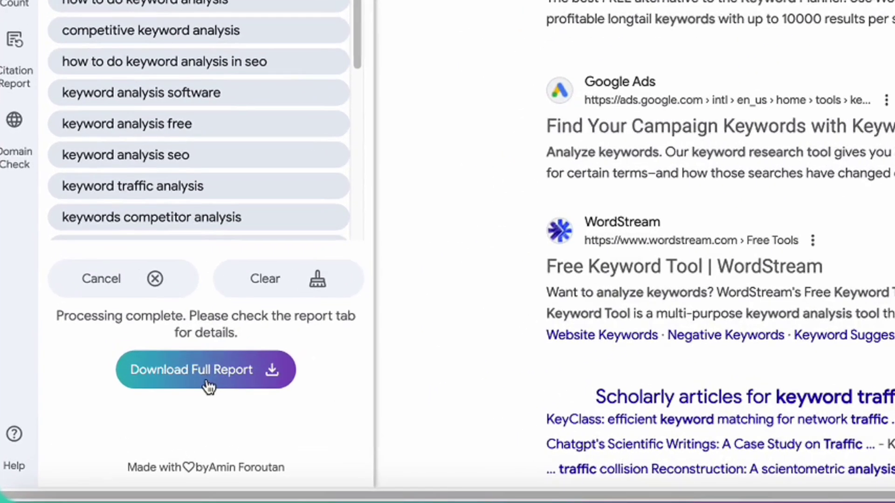
pyautogui.click(209, 387)
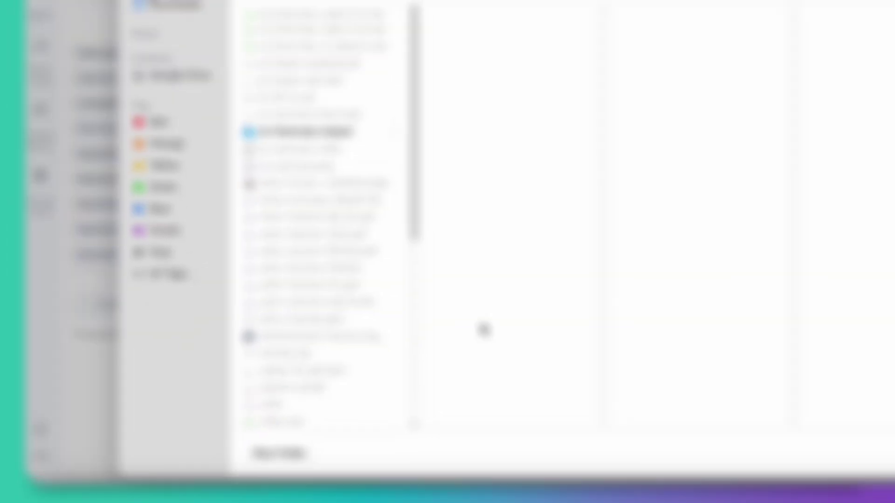
pyautogui.click(736, 439)
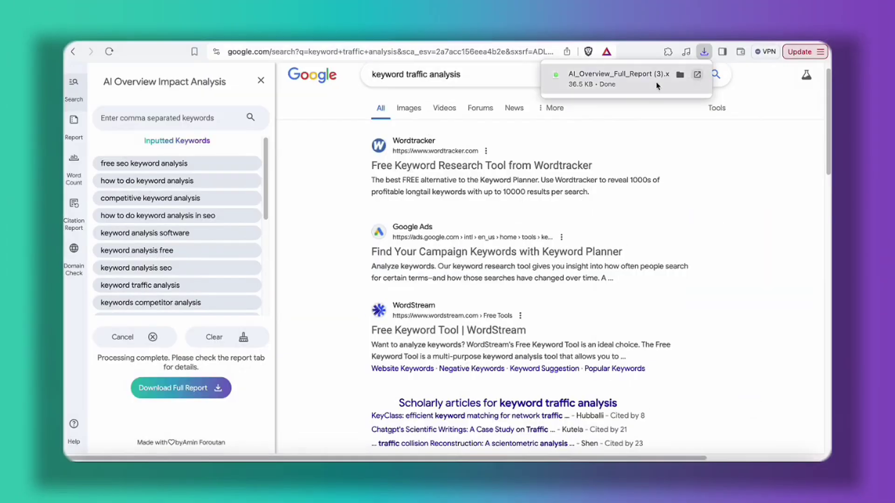
pyautogui.click(623, 82)
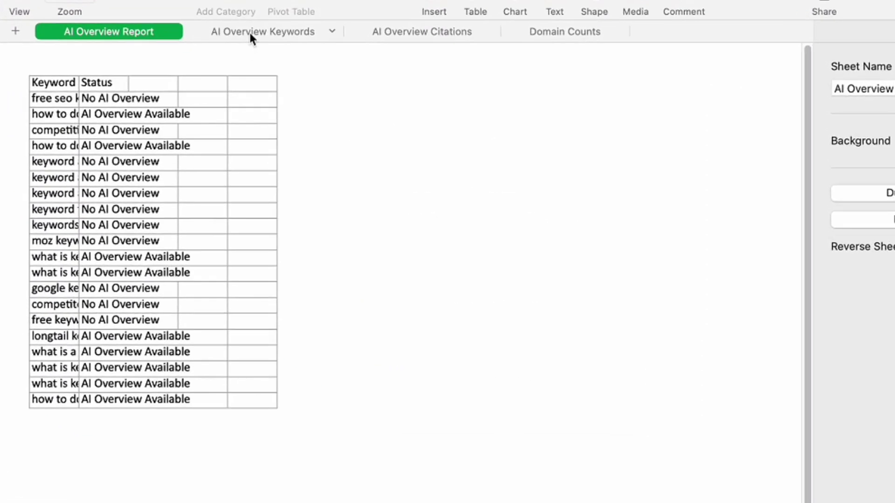
# Browse the AI Overview Keywords, AI Overview Citations and Domain Counts sheets, returning to AI Overview Report
pyautogui.click(250, 33)
pyautogui.click(483, 36)
pyautogui.click(570, 38)
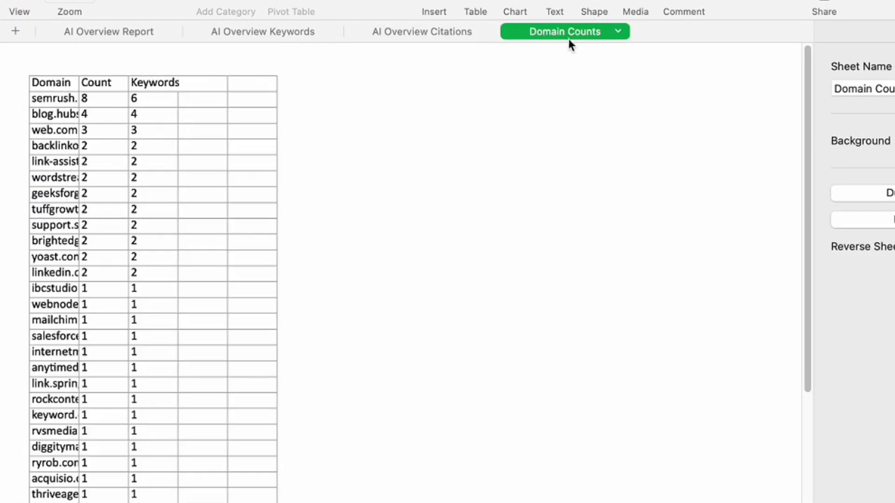
pyautogui.click(86, 43)
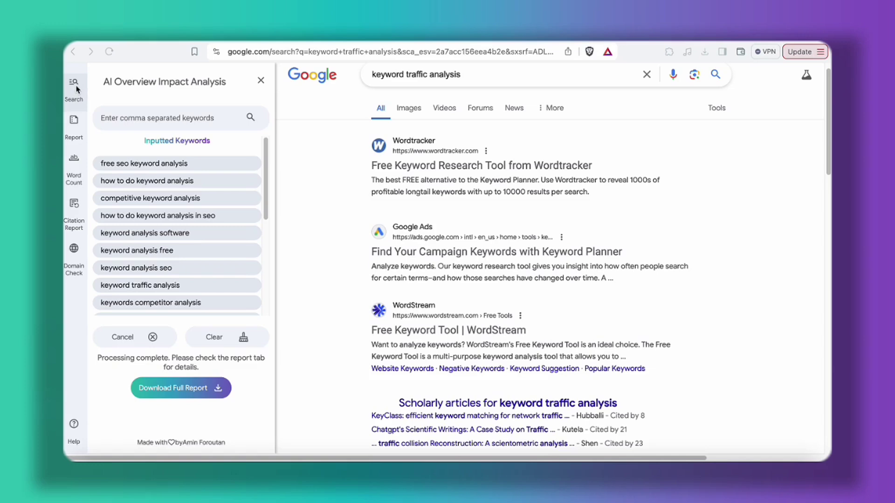
# Empty the Inputted Keywords list so the keyword field is blank for new input
pyautogui.click(241, 338)
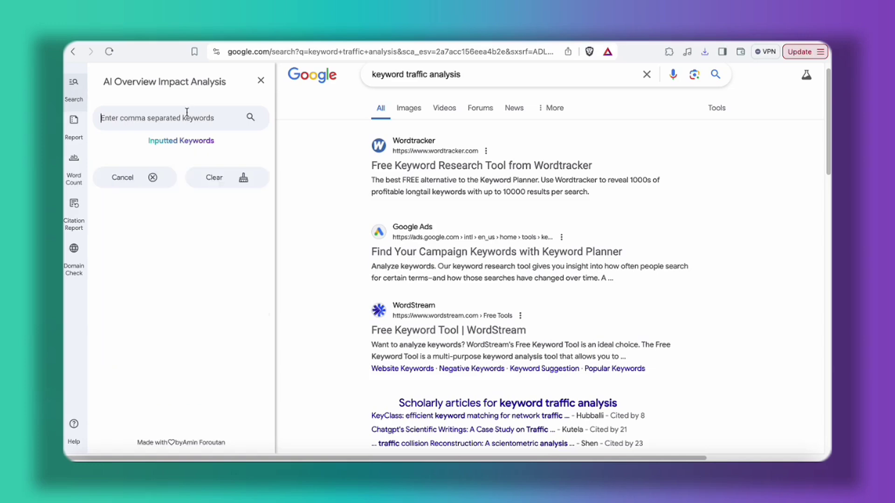